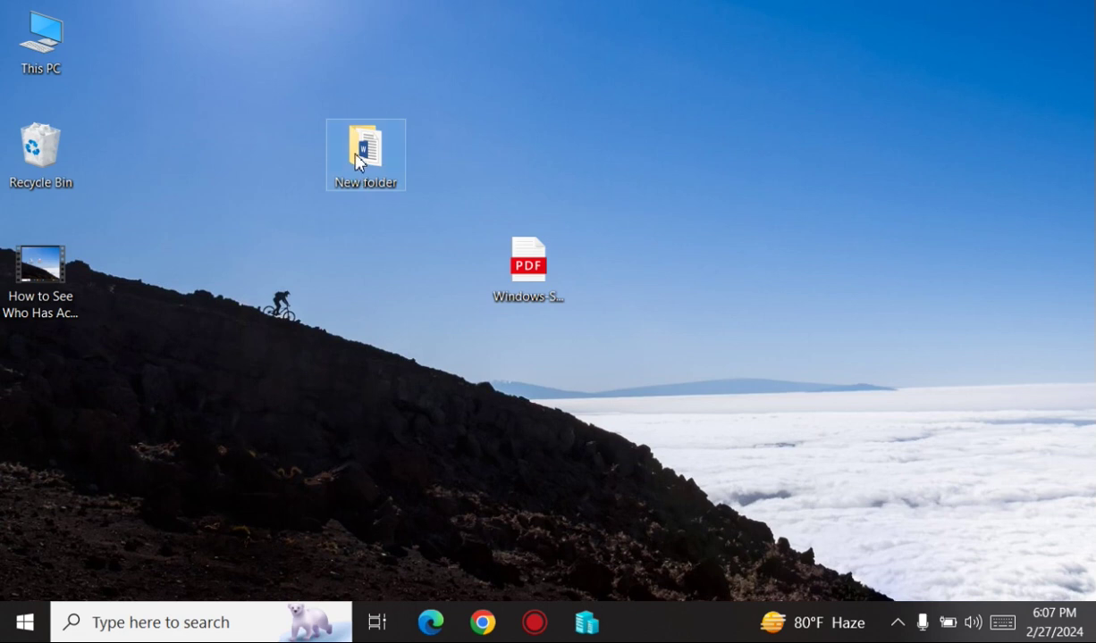
Open the Advanced Sharing dialog from the Sharing tab of New folder's Properties
{"action": "right_click", "coordinate": [360, 162]}
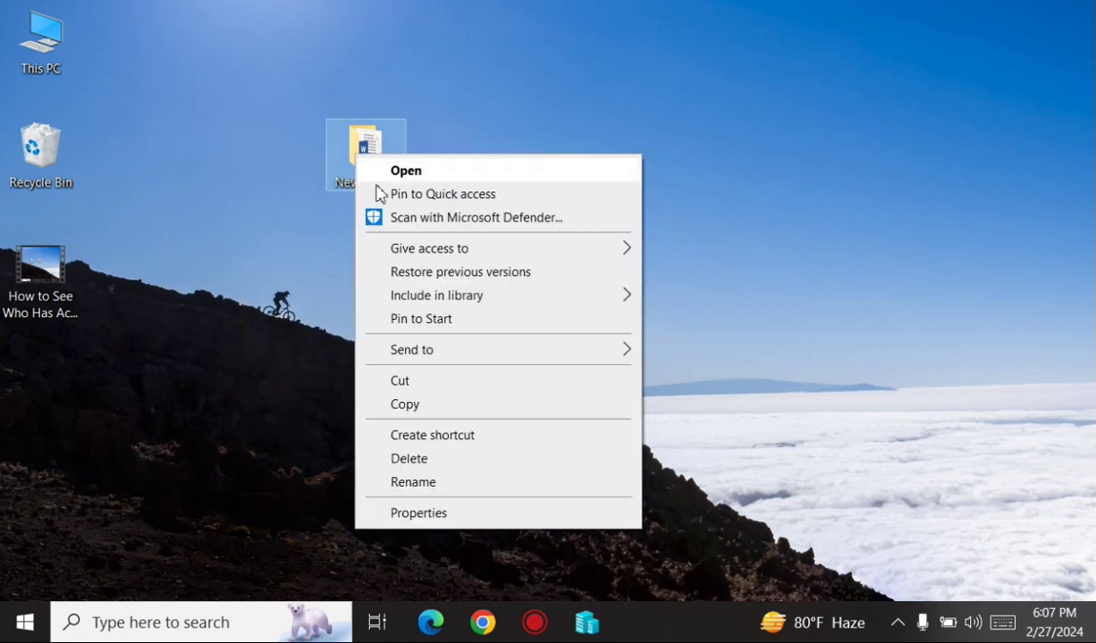
{"action": "left_click", "coordinate": [420, 513]}
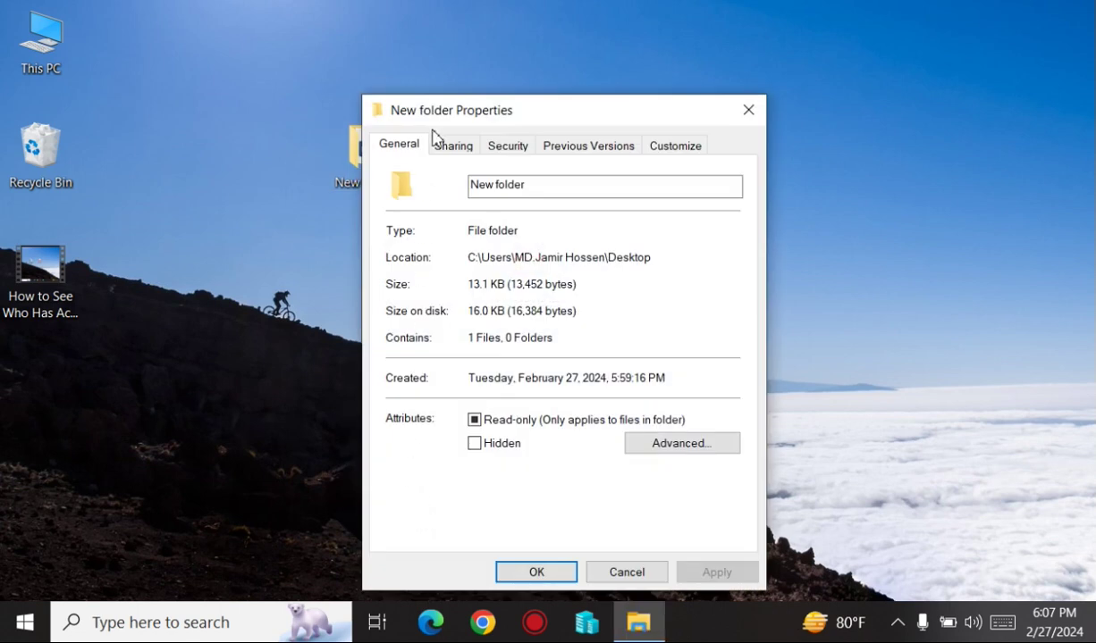
{"action": "left_click_drag", "start_coordinate": [516, 115], "coordinate": [376, 91]}
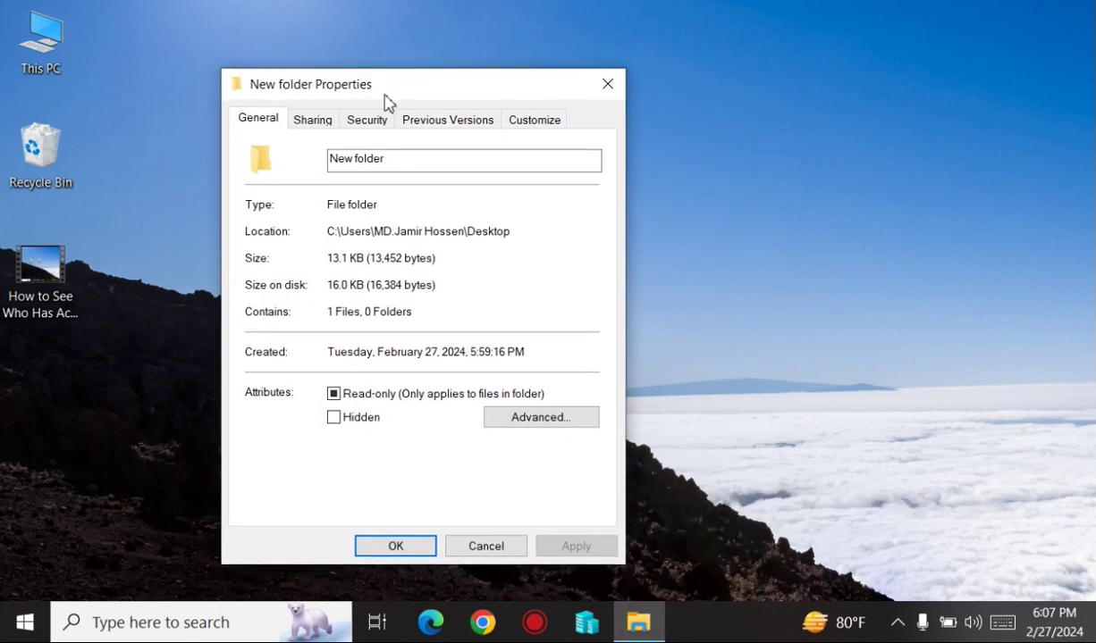
{"action": "left_click_drag", "start_coordinate": [444, 79], "coordinate": [473, 78]}
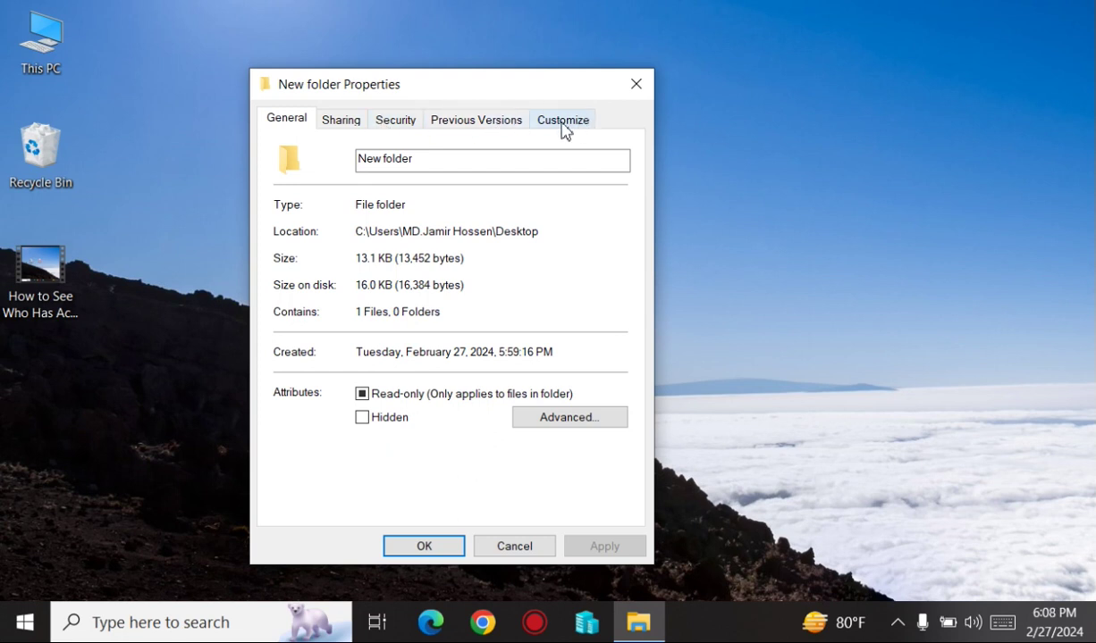
{"action": "left_click", "coordinate": [339, 124]}
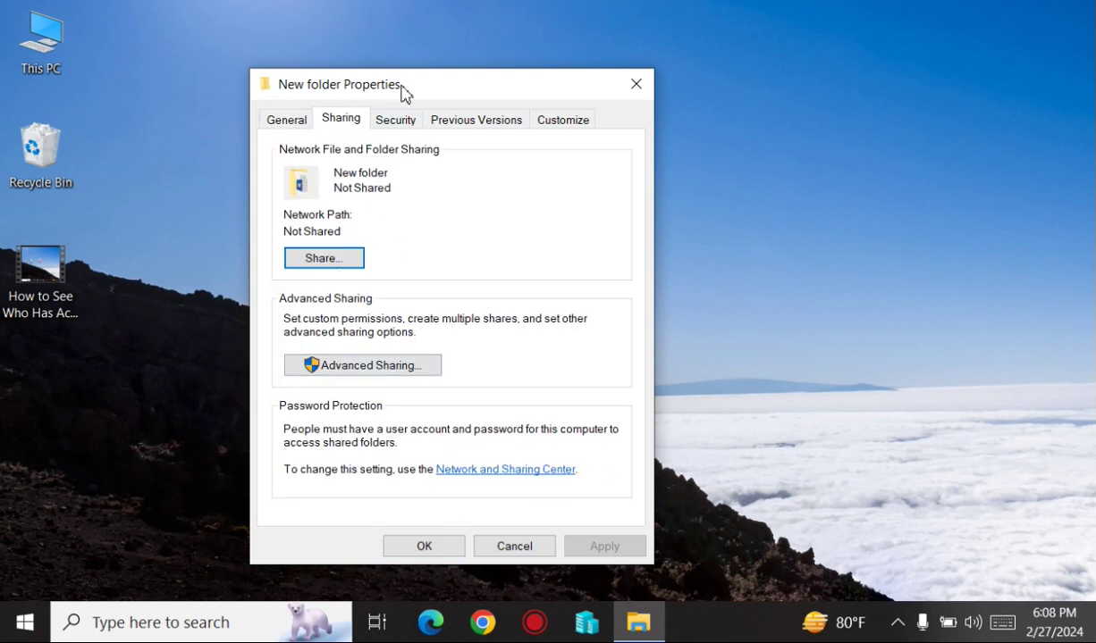
{"action": "left_click_drag", "start_coordinate": [420, 93], "coordinate": [451, 89]}
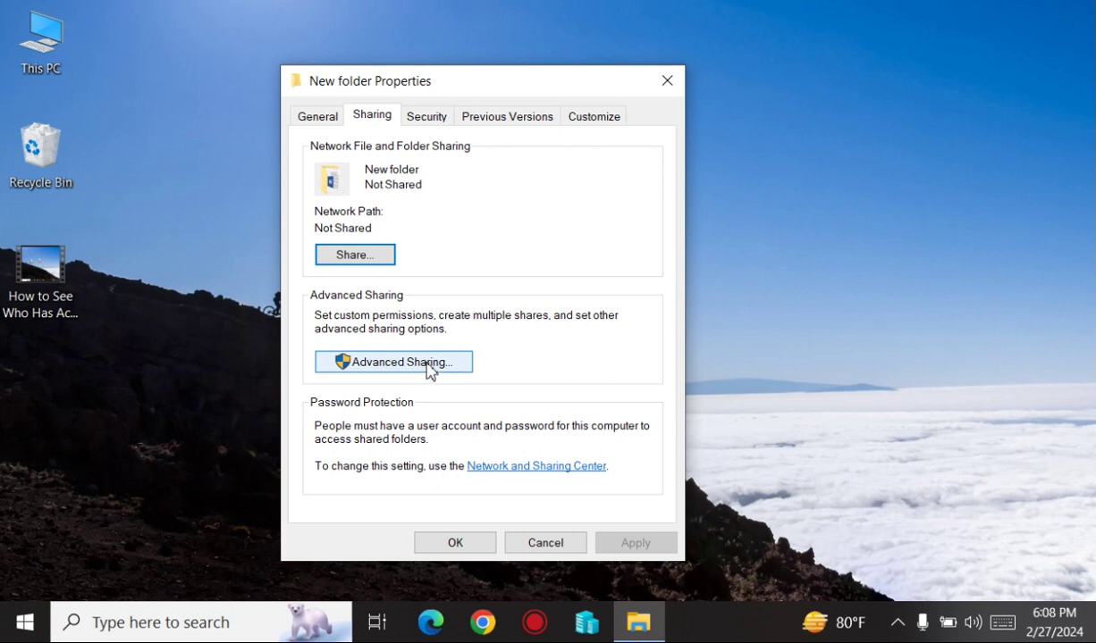
{"action": "left_click", "coordinate": [430, 370]}
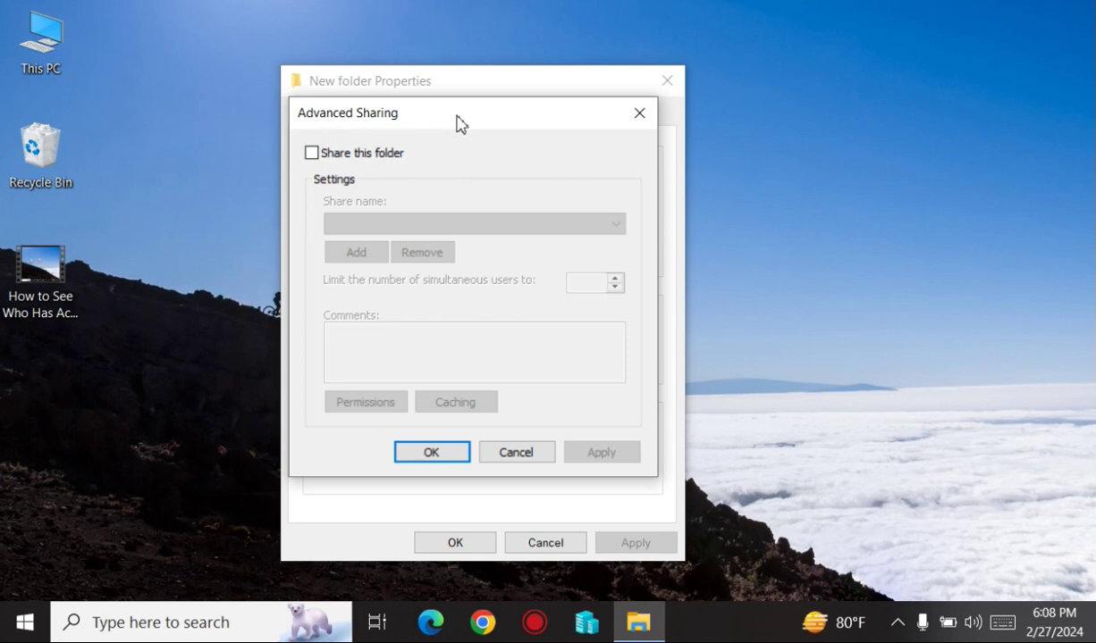
Enable 'Share this folder', rename the share to 'share', and apply and confirm
{"action": "mouse_move", "coordinate": [459, 123]}
{"action": "left_mouse_down"}
{"action": "mouse_move", "coordinate": [445, 146]}
{"action": "mouse_move", "coordinate": [665, 142]}
{"action": "left_mouse_up"}
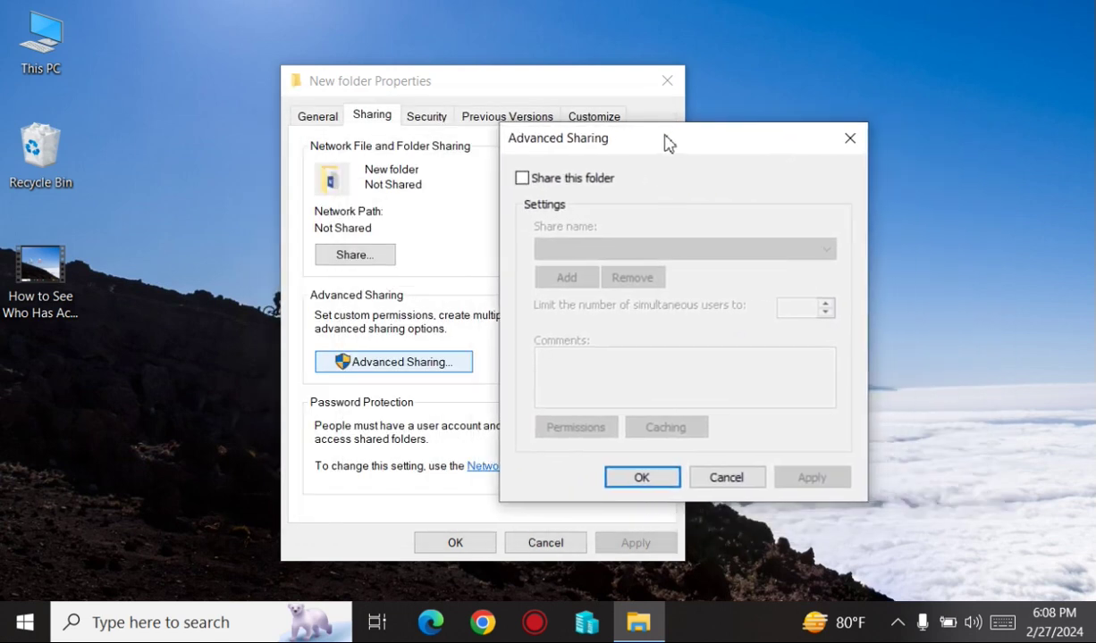
{"action": "left_click", "coordinate": [523, 179]}
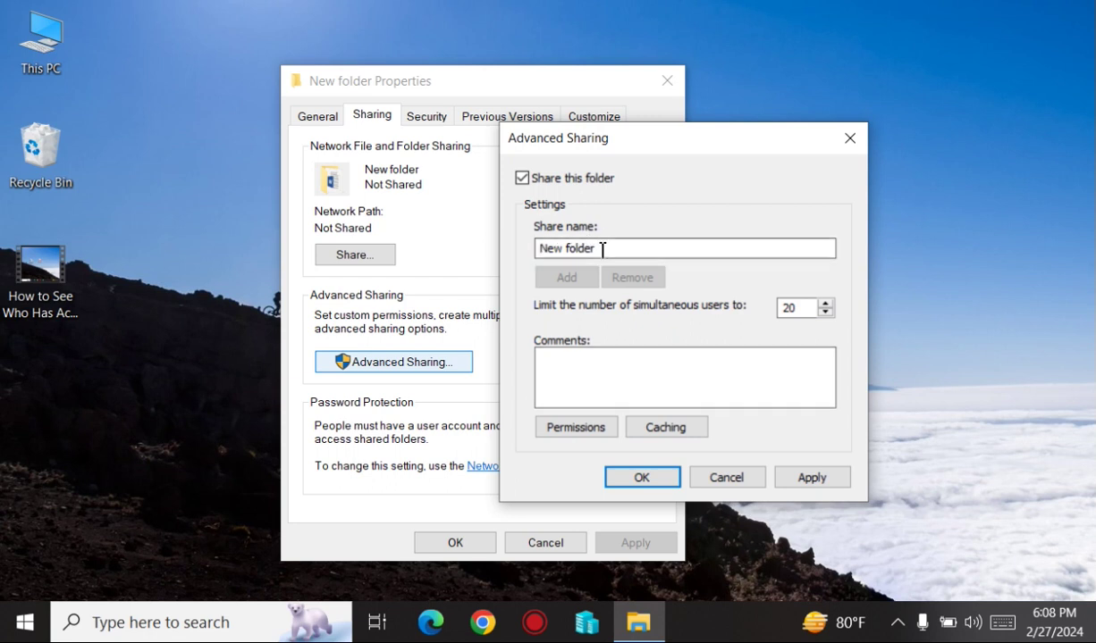
{"action": "left_click_drag", "start_coordinate": [609, 249], "coordinate": [526, 249]}
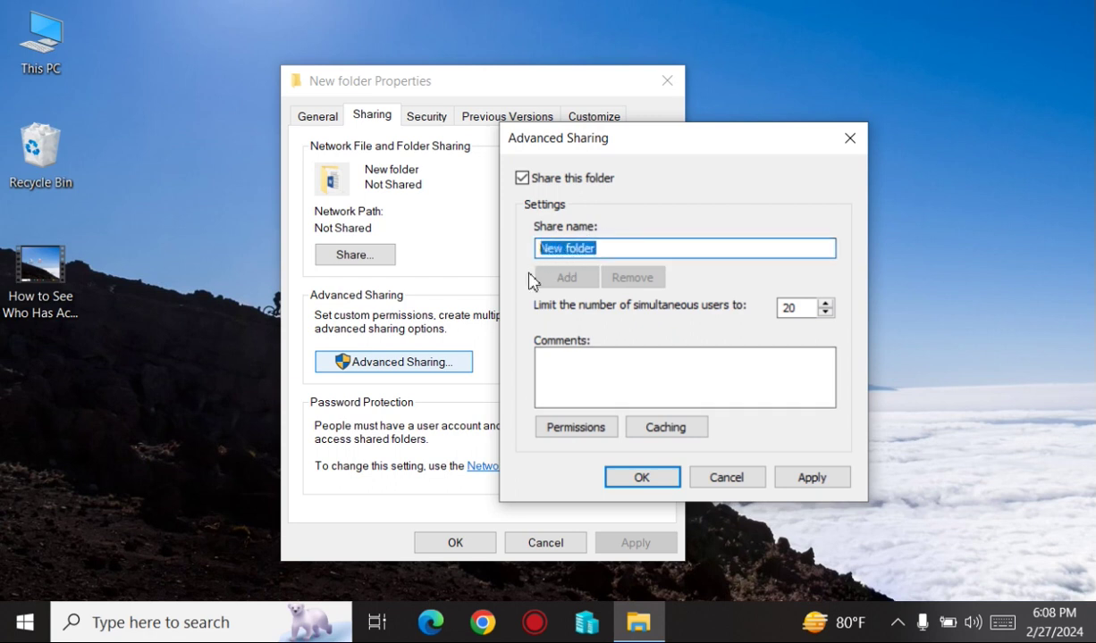
{"action": "key", "text": "BackSpace"}
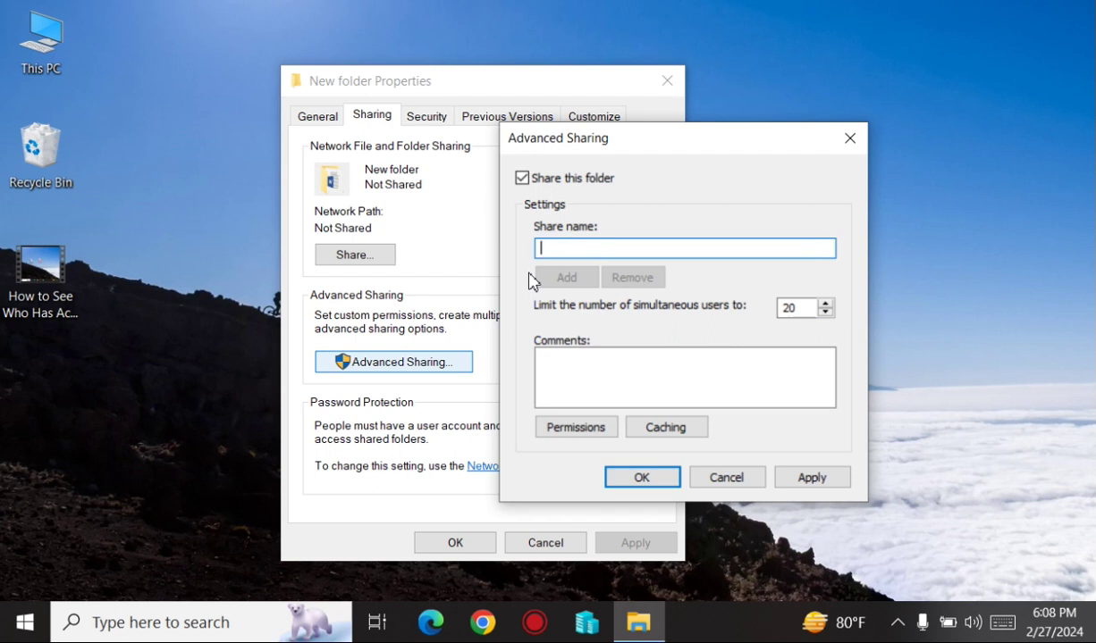
{"action": "type", "text": "share"}
{"action": "left_click", "coordinate": [813, 480]}
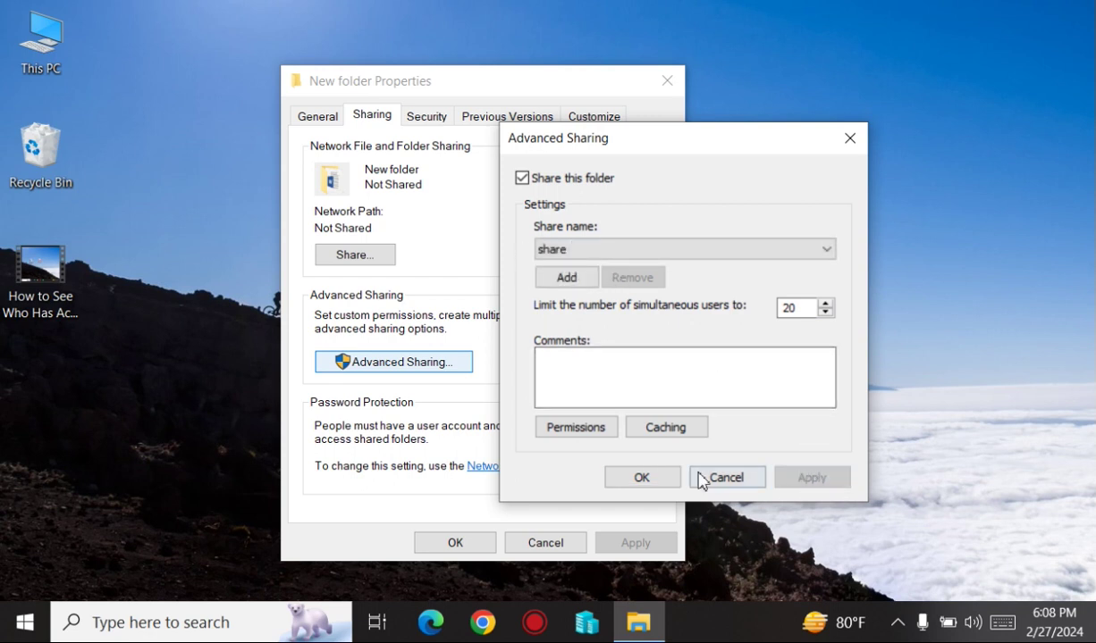
{"action": "left_click", "coordinate": [642, 478]}
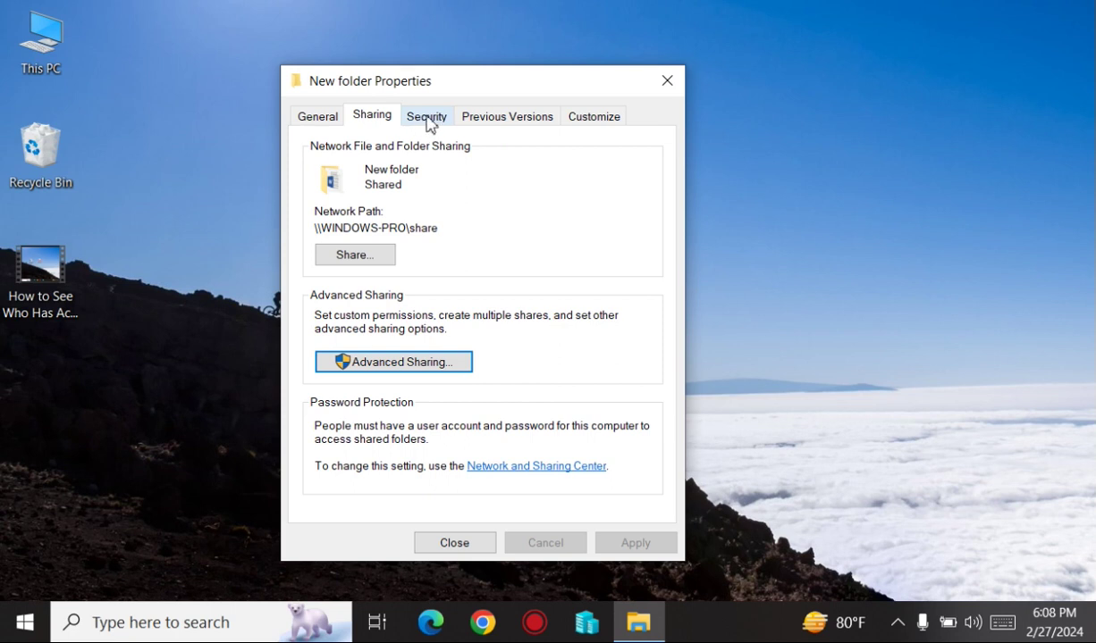
Add a new permission entry under Security > Advanced and start selecting its principal
{"action": "left_click", "coordinate": [428, 118]}
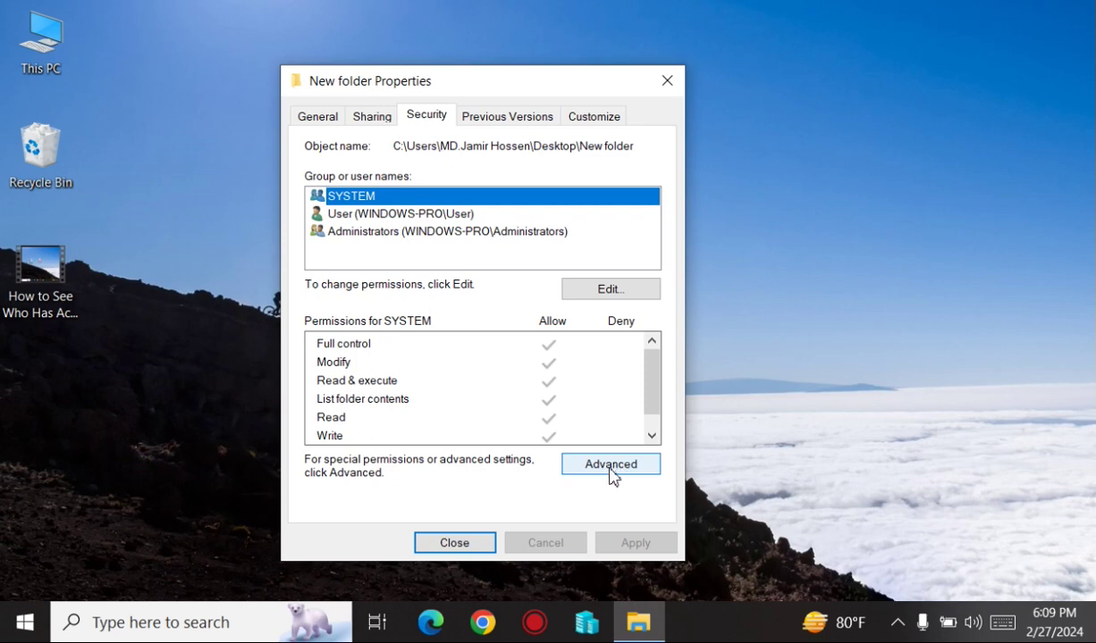
{"action": "left_click", "coordinate": [611, 473]}
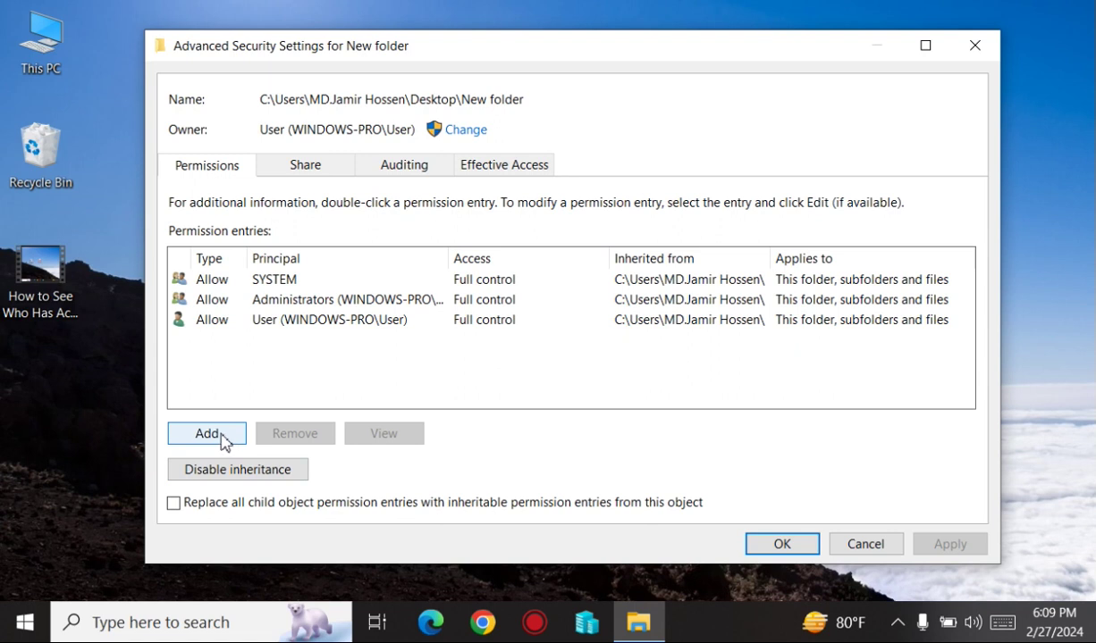
{"action": "left_click", "coordinate": [222, 437]}
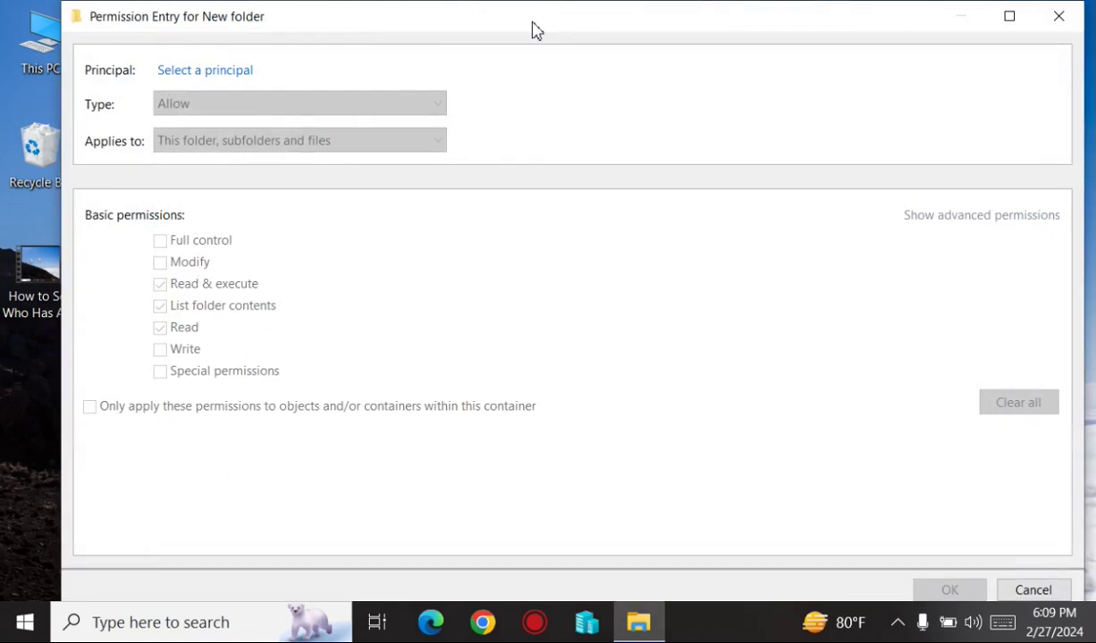
{"action": "left_click_drag", "start_coordinate": [534, 33], "coordinate": [496, 176]}
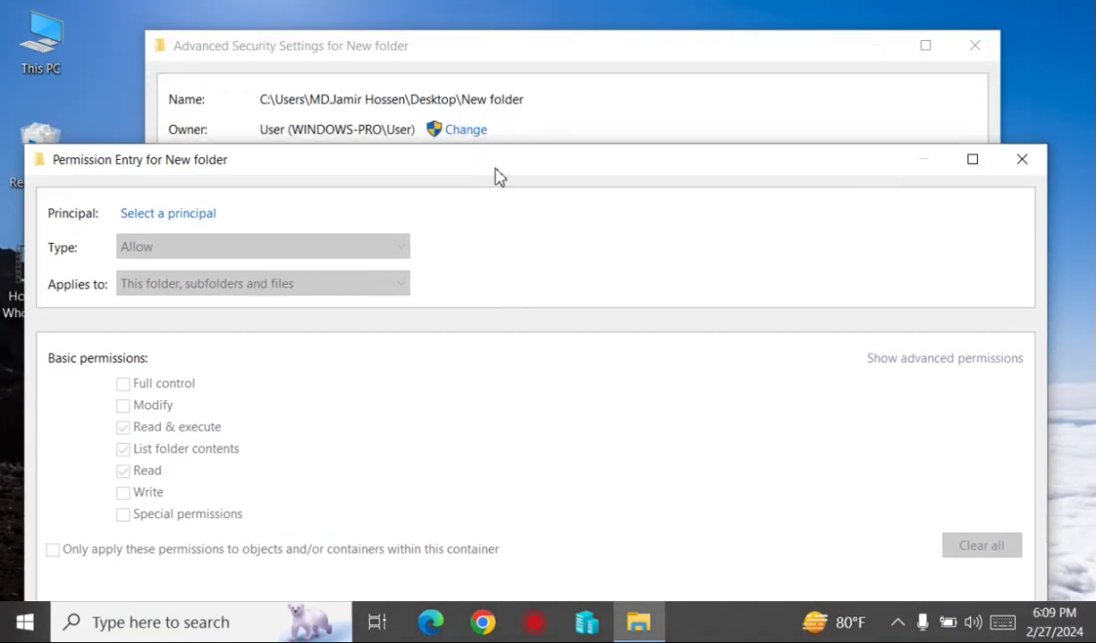
{"action": "mouse_move", "coordinate": [487, 172]}
{"action": "left_mouse_down"}
{"action": "mouse_move", "coordinate": [541, 57]}
{"action": "mouse_move", "coordinate": [516, 42]}
{"action": "left_mouse_up"}
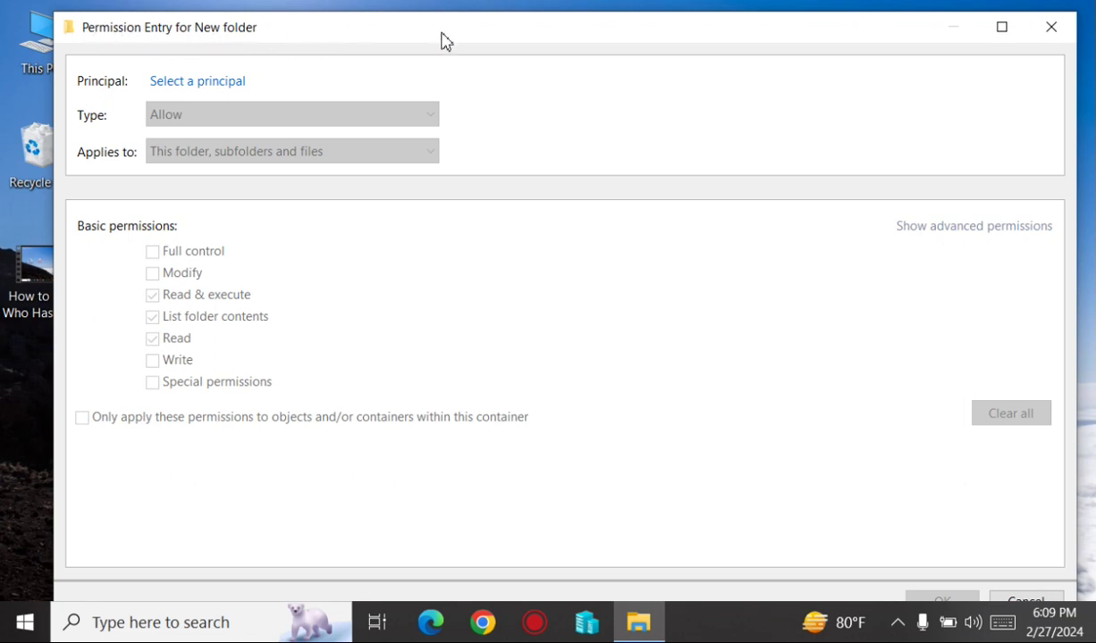
{"action": "left_click", "coordinate": [239, 95]}
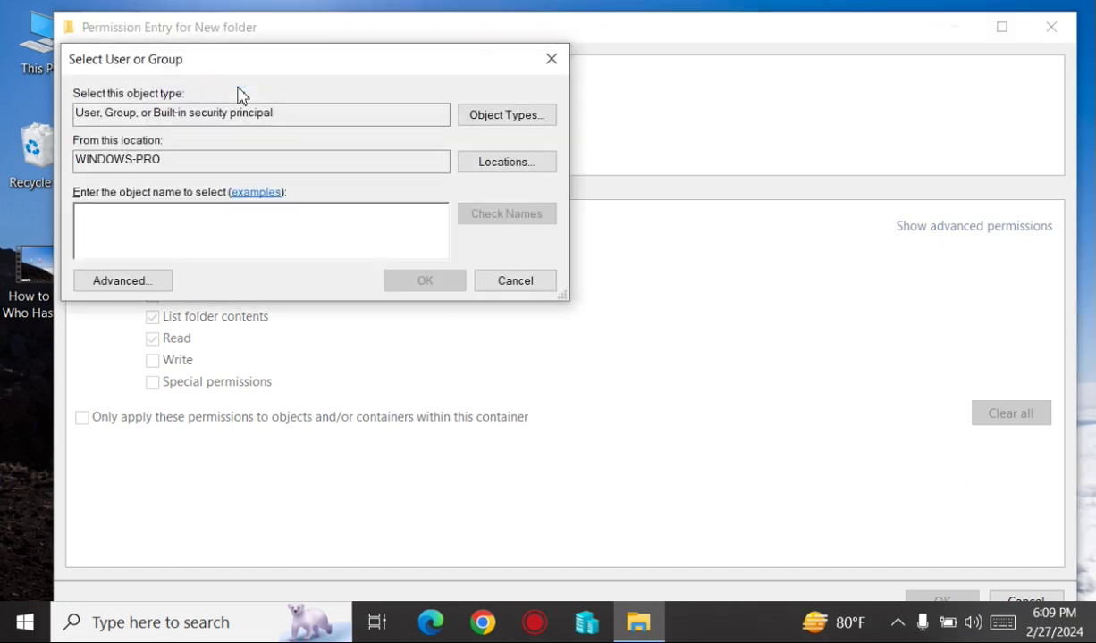
Enter 'everyone' as the object name, resolve it with Check Names, and confirm Everyone
{"action": "mouse_move", "coordinate": [288, 66]}
{"action": "left_mouse_down"}
{"action": "mouse_move", "coordinate": [462, 212]}
{"action": "mouse_move", "coordinate": [525, 207]}
{"action": "left_mouse_up"}
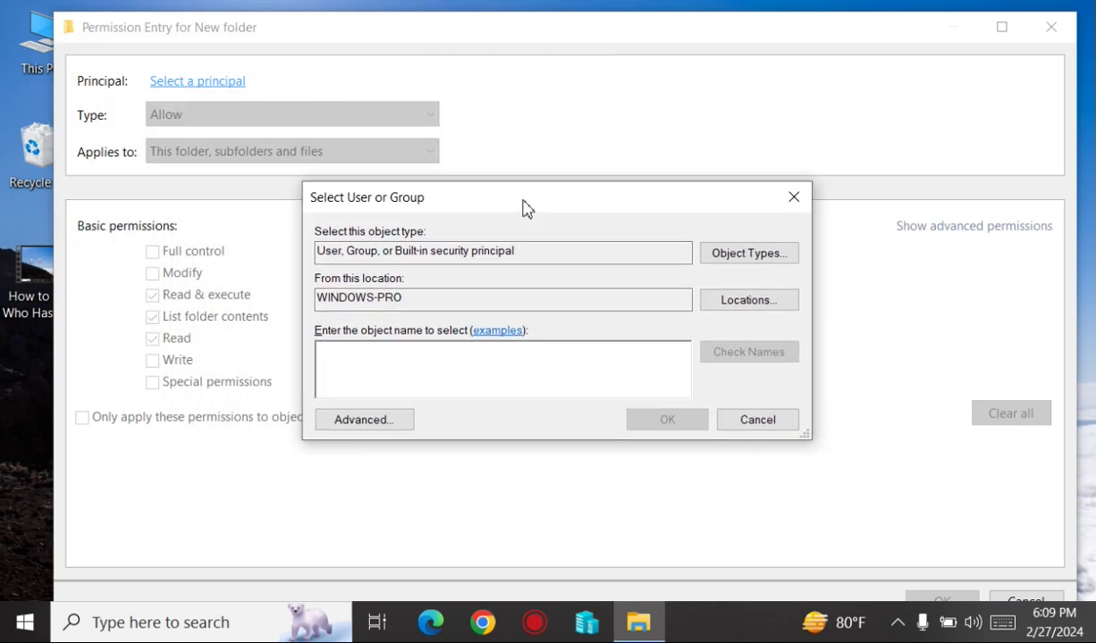
{"action": "left_click", "coordinate": [348, 351]}
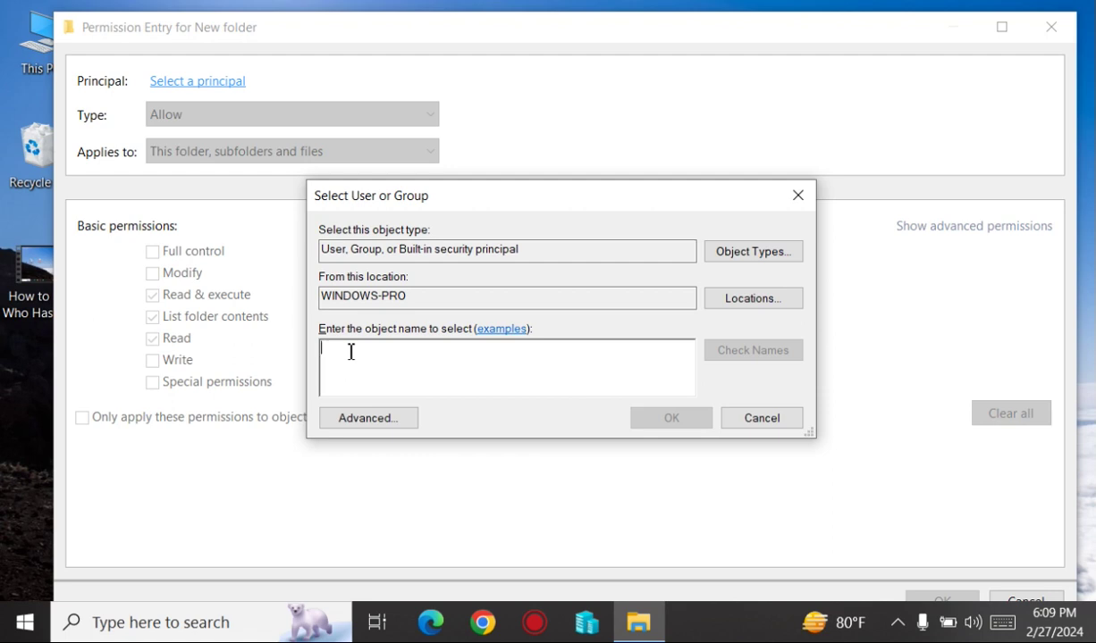
{"action": "type", "text": "ev"}
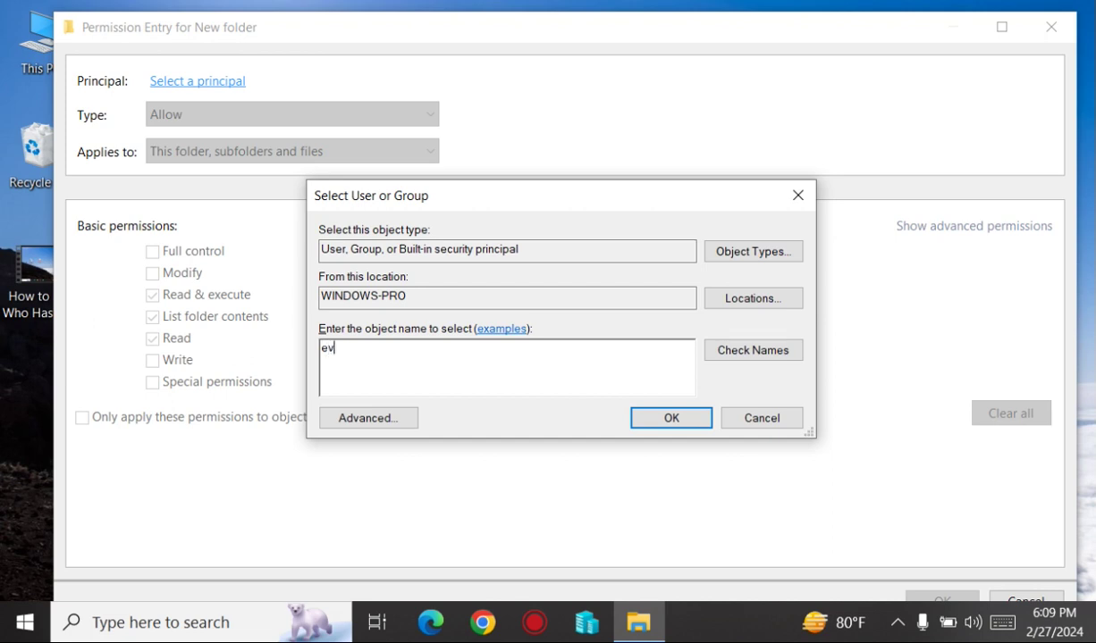
{"action": "type", "text": "ryone"}
{"action": "left_click", "coordinate": [735, 355]}
{"action": "left_click", "coordinate": [671, 418]}
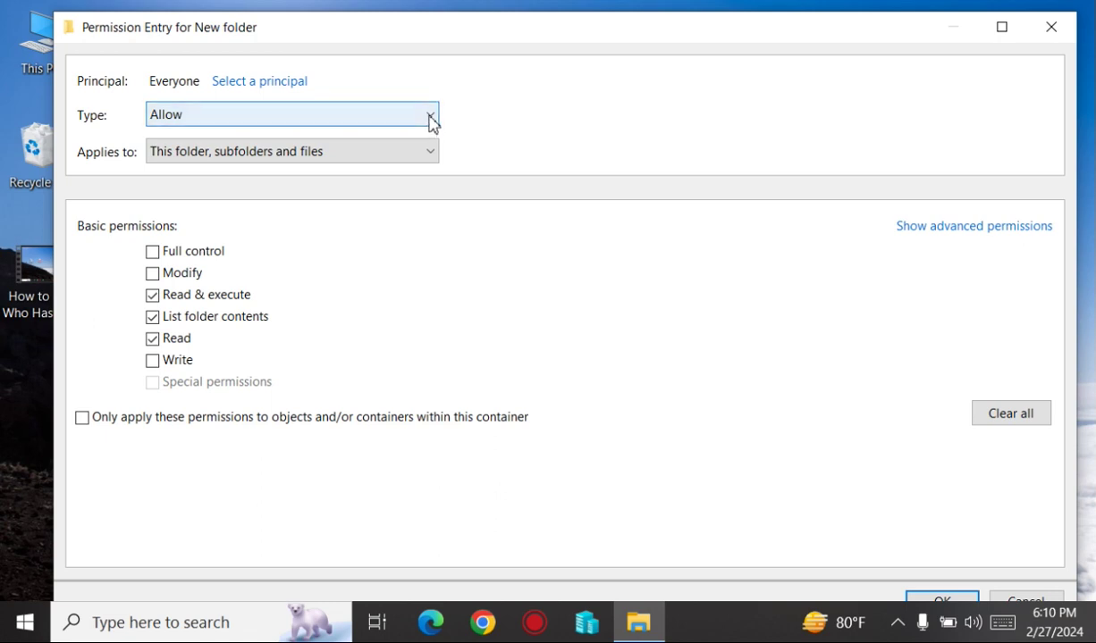
Make the Everyone entry Deny, applying to this folder only, add Write, and save it
{"action": "left_click", "coordinate": [431, 118]}
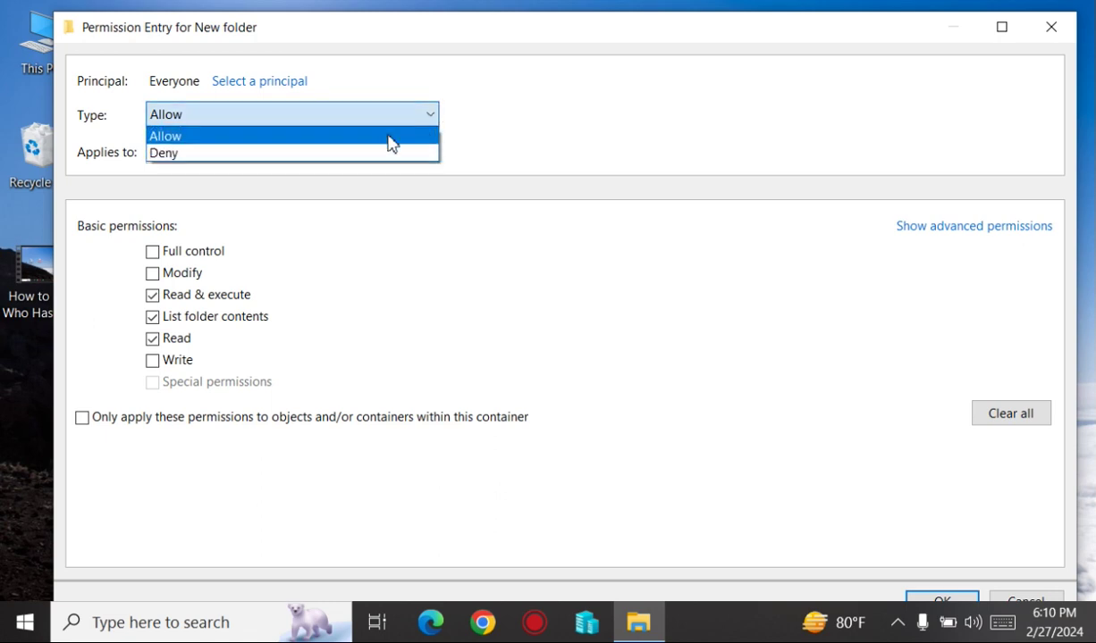
{"action": "left_click", "coordinate": [338, 154]}
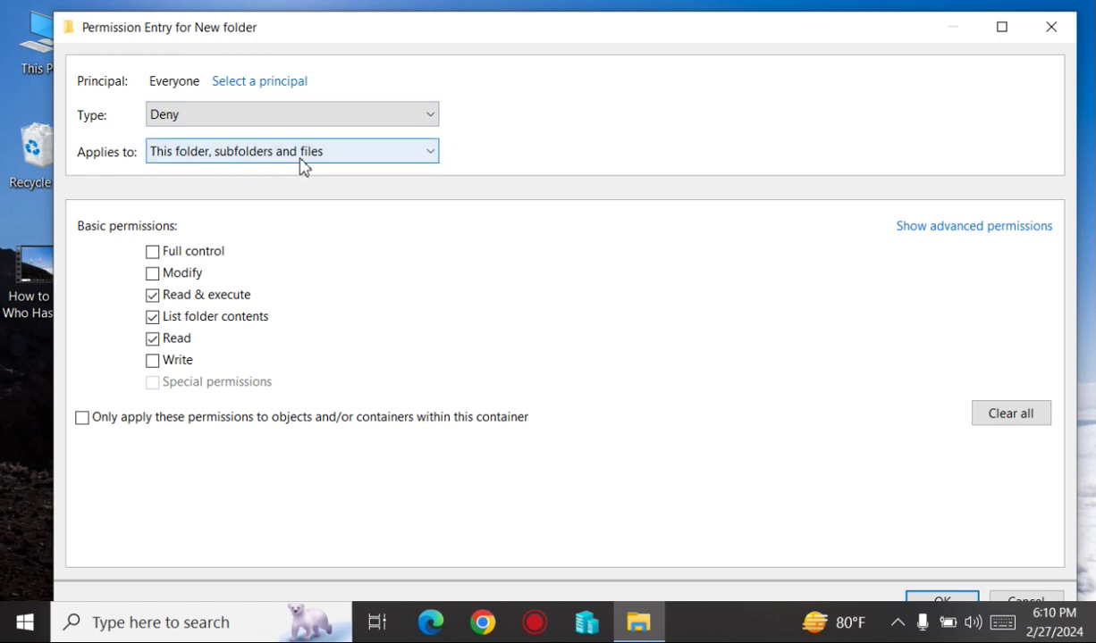
{"action": "left_click", "coordinate": [432, 158]}
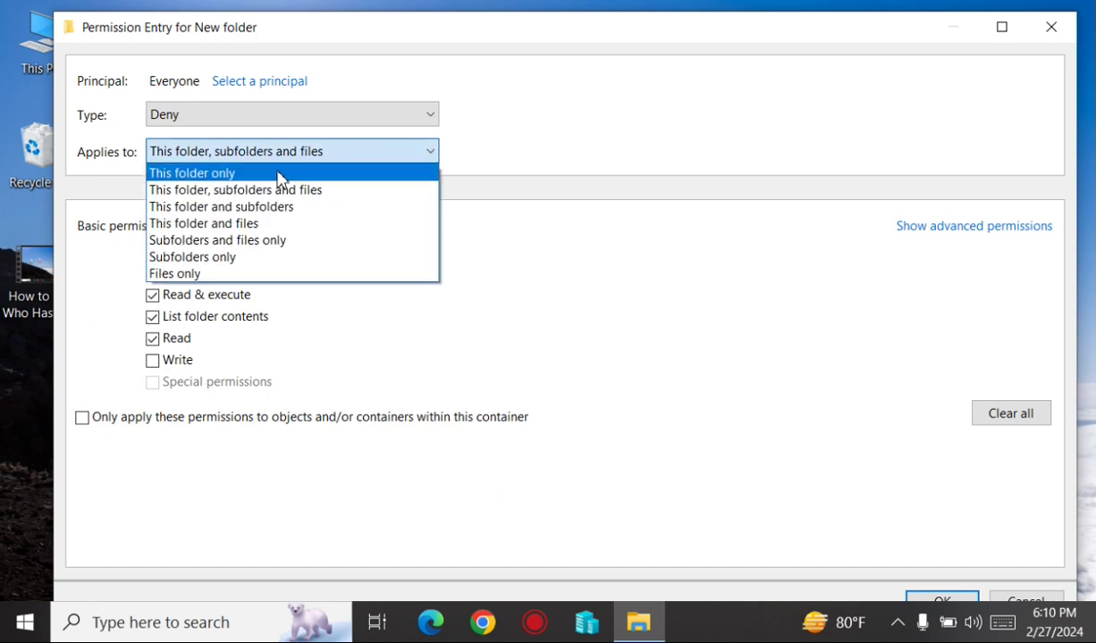
{"action": "left_click", "coordinate": [280, 175]}
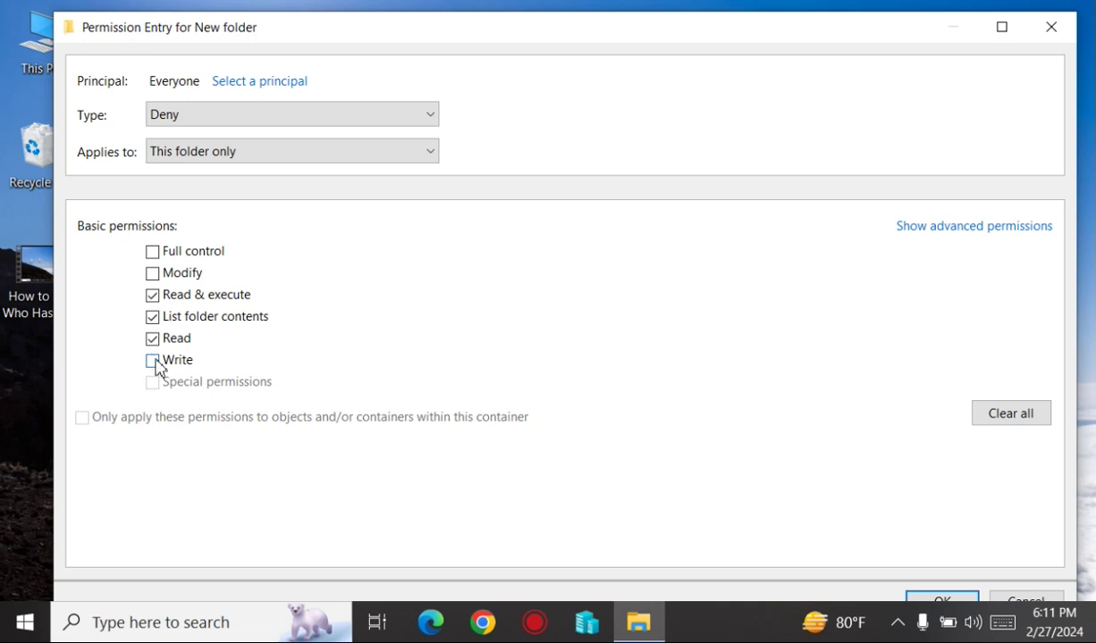
{"action": "left_click", "coordinate": [154, 362]}
{"action": "left_click_drag", "start_coordinate": [706, 27], "coordinate": [711, 17]}
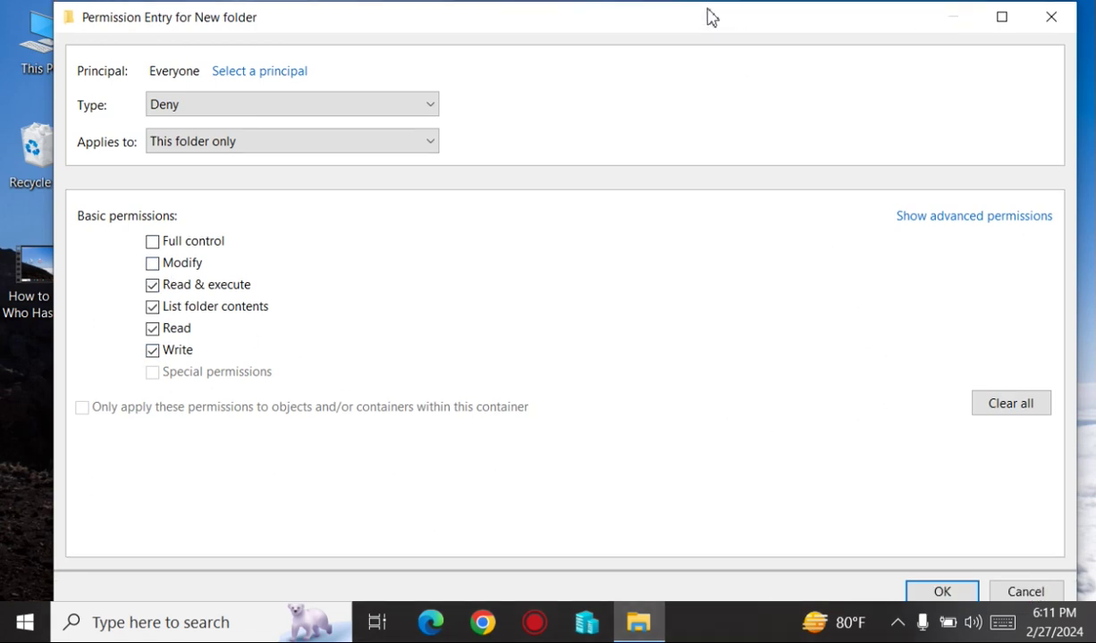
{"action": "double_click", "coordinate": [710, 17]}
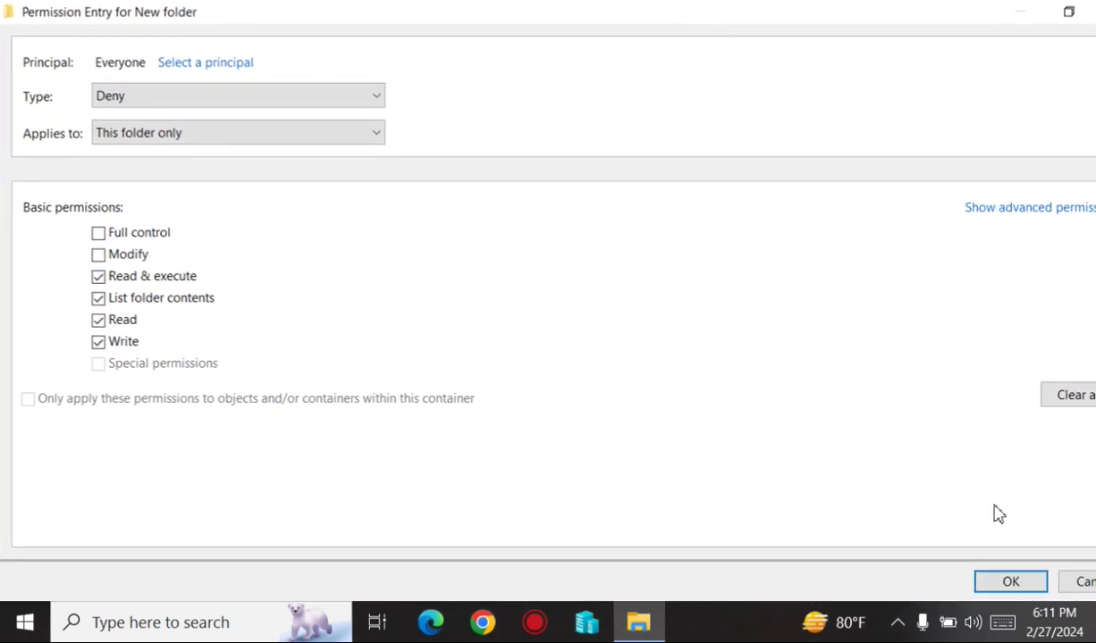
{"action": "left_click", "coordinate": [1009, 583]}
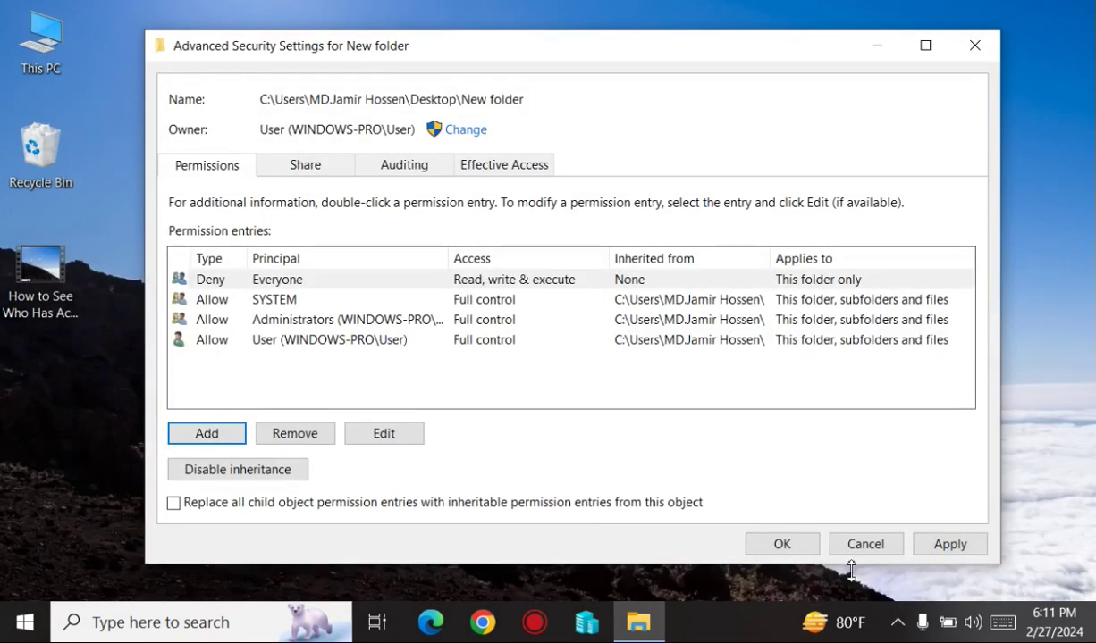
Apply the Deny permission, accept the security warning, and close the security and Properties windows
{"action": "left_click", "coordinate": [956, 547]}
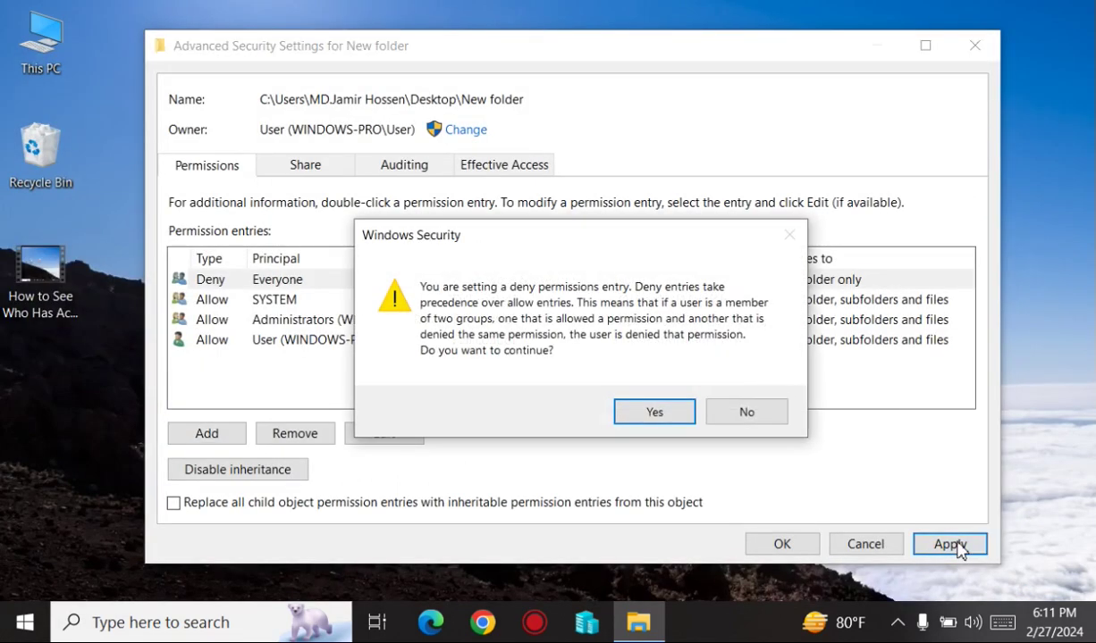
{"action": "left_click", "coordinate": [664, 417]}
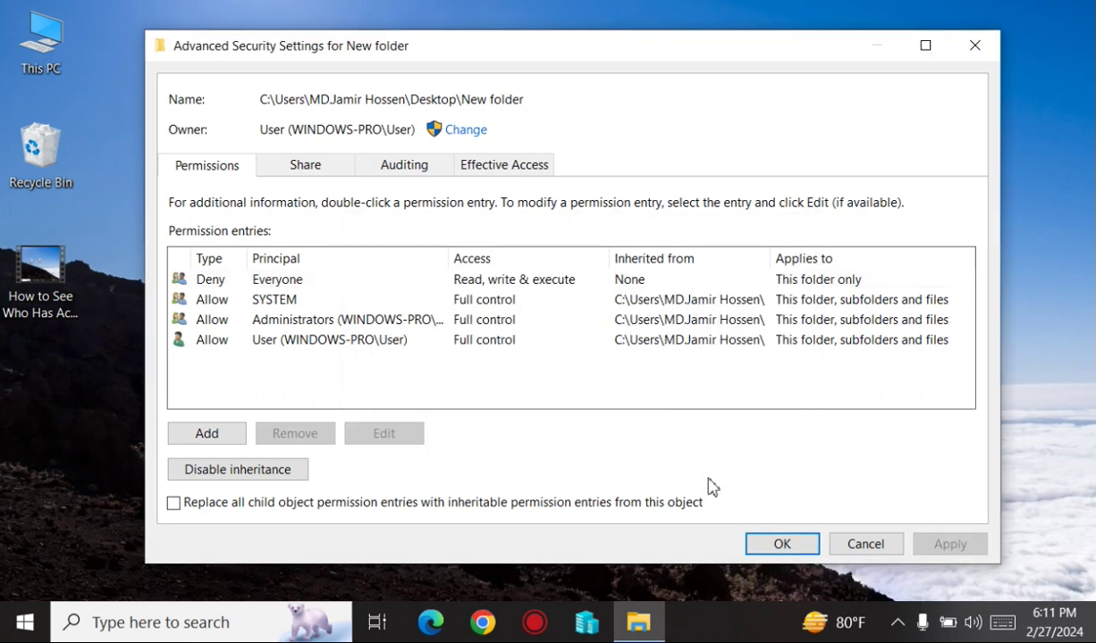
{"action": "left_click", "coordinate": [783, 545]}
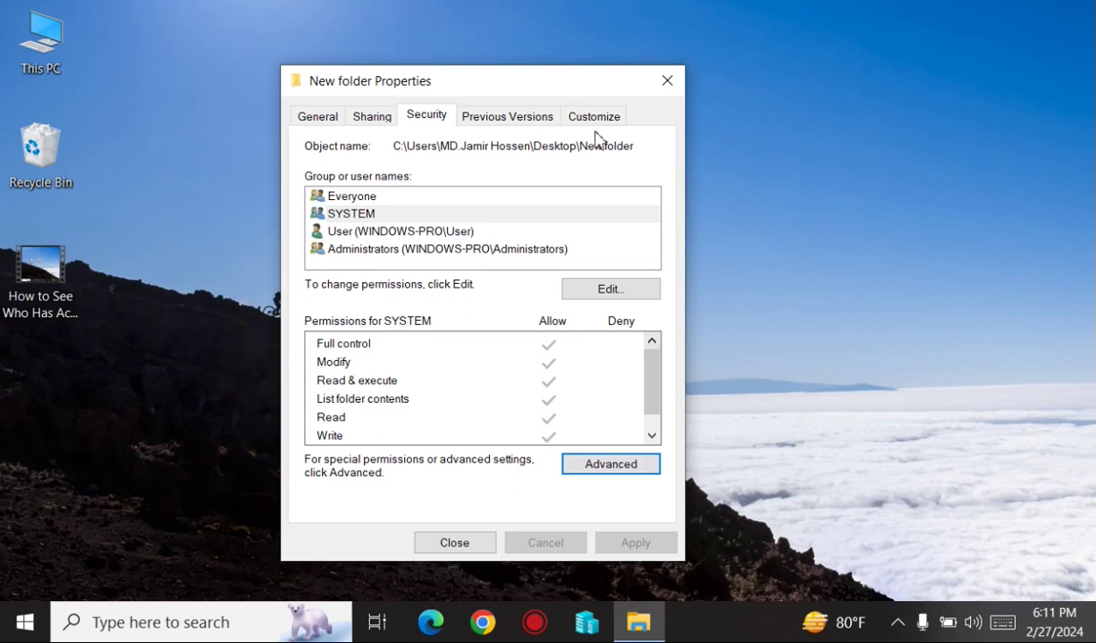
{"action": "left_click", "coordinate": [666, 82]}
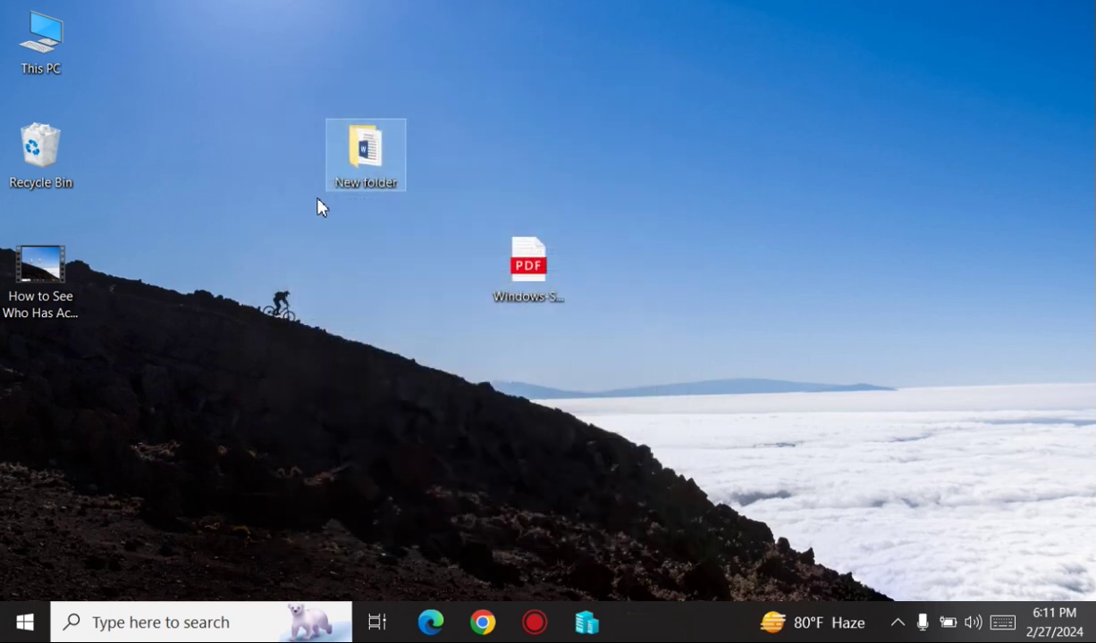
{"action": "double_click", "coordinate": [361, 172]}
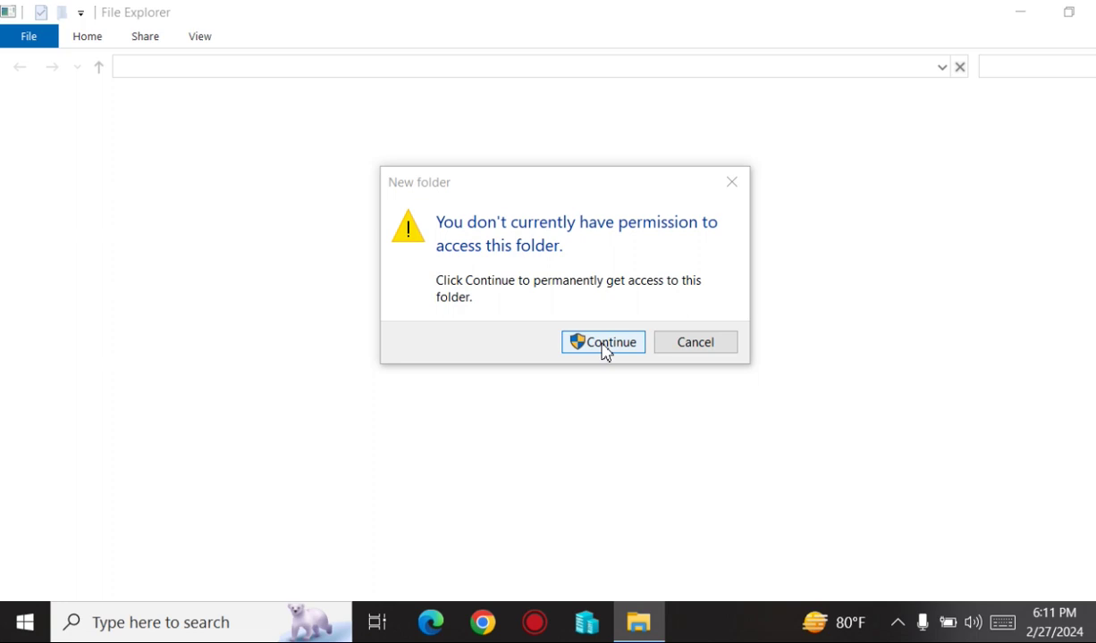
{"action": "left_click", "coordinate": [604, 349]}
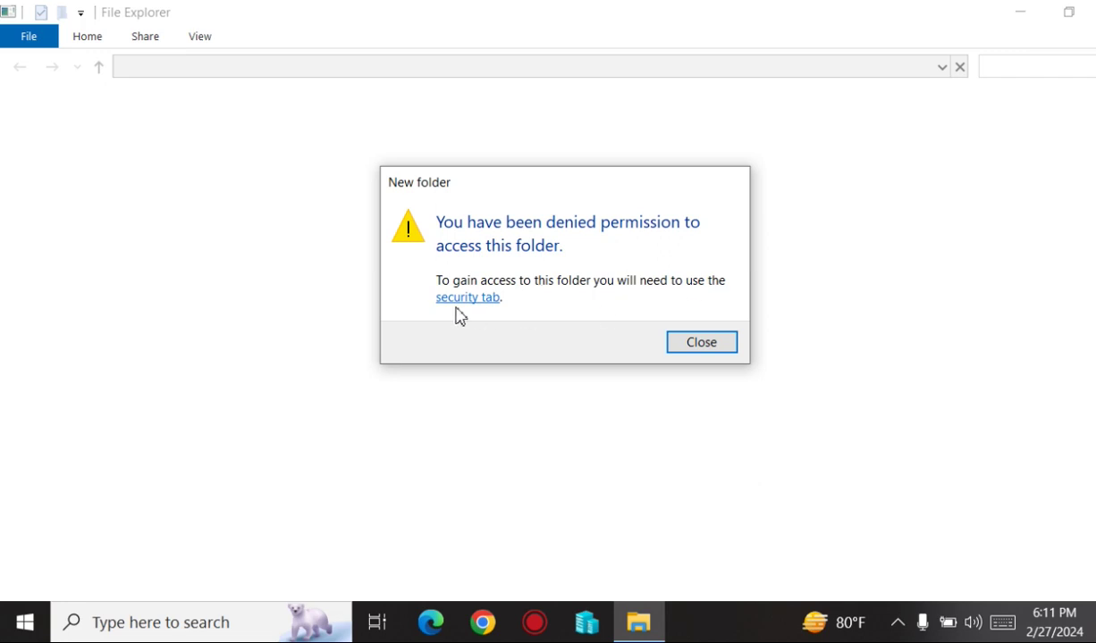
{"action": "left_click", "coordinate": [695, 344]}
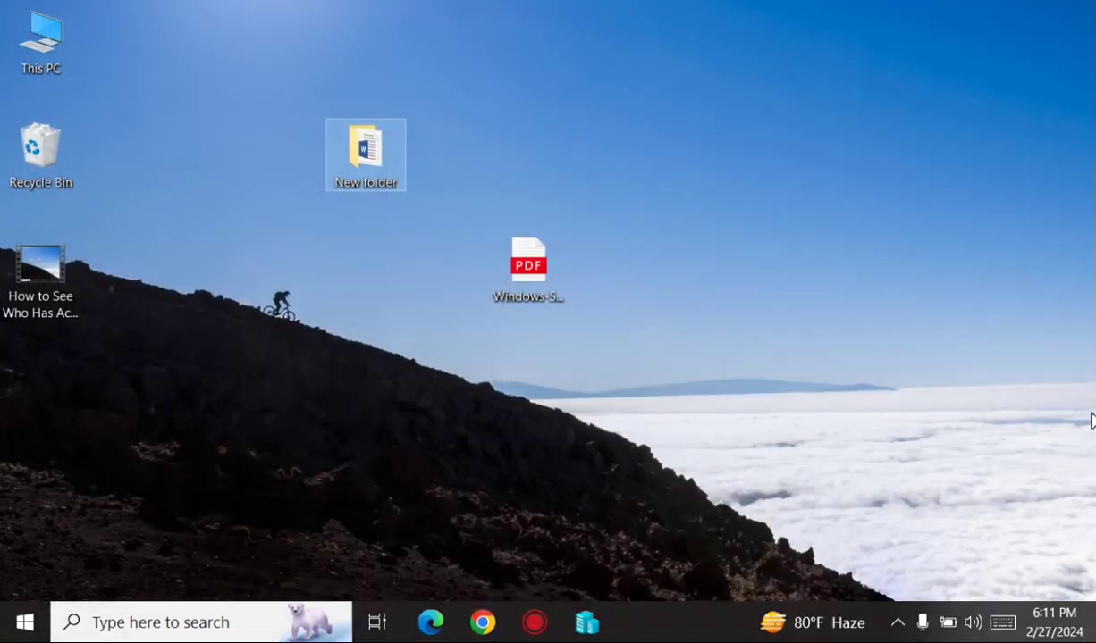